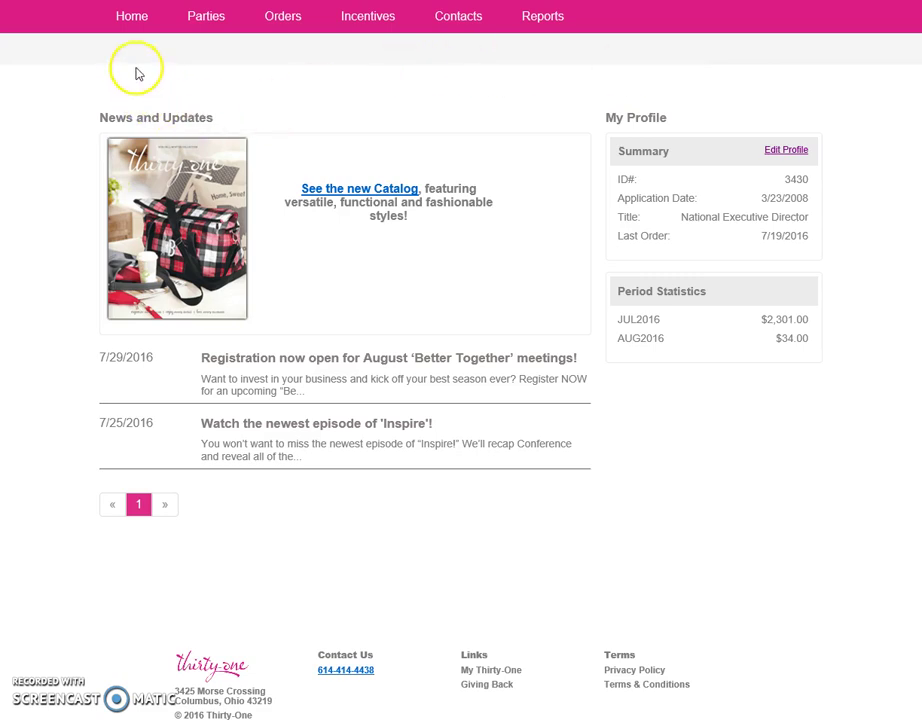
# - Go to Home > Profile and show the My Website Information tab listing both website URLs
pyautogui.moveTo(133, 25)
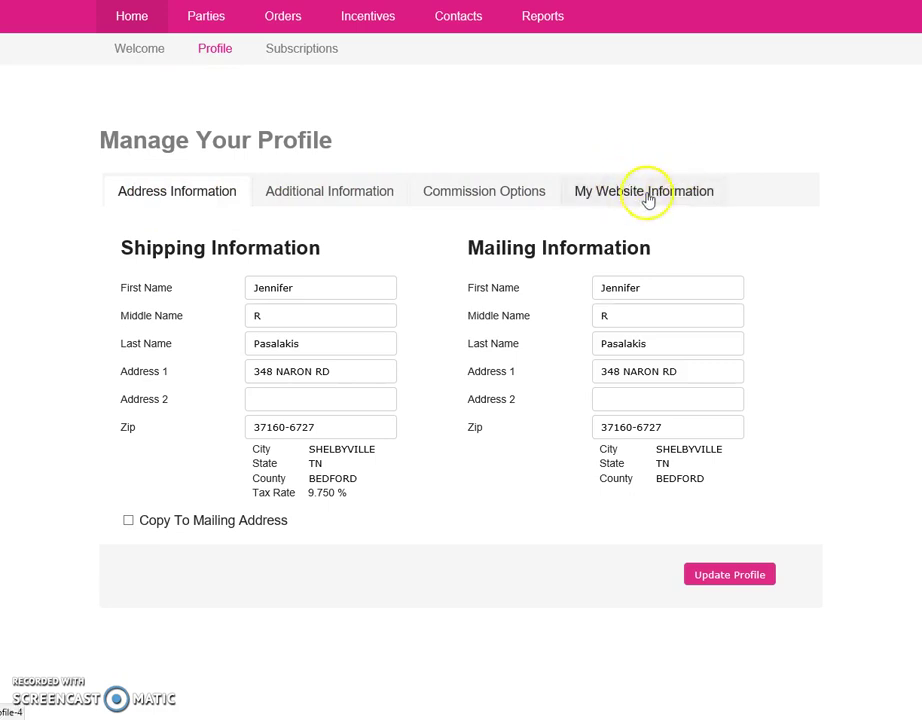
pyautogui.click(648, 195)
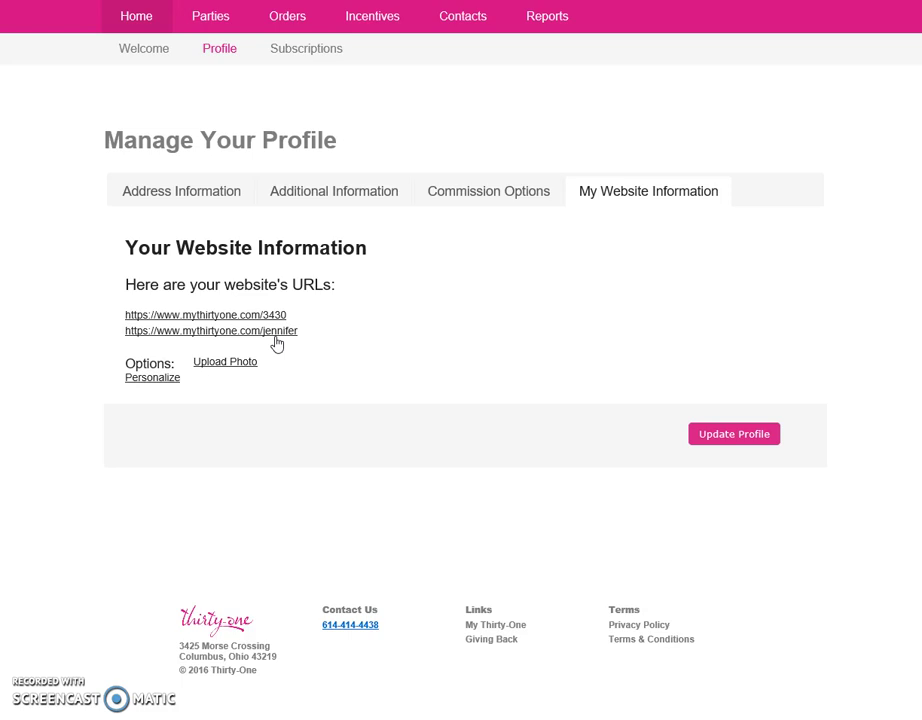
pyautogui.click(272, 336)
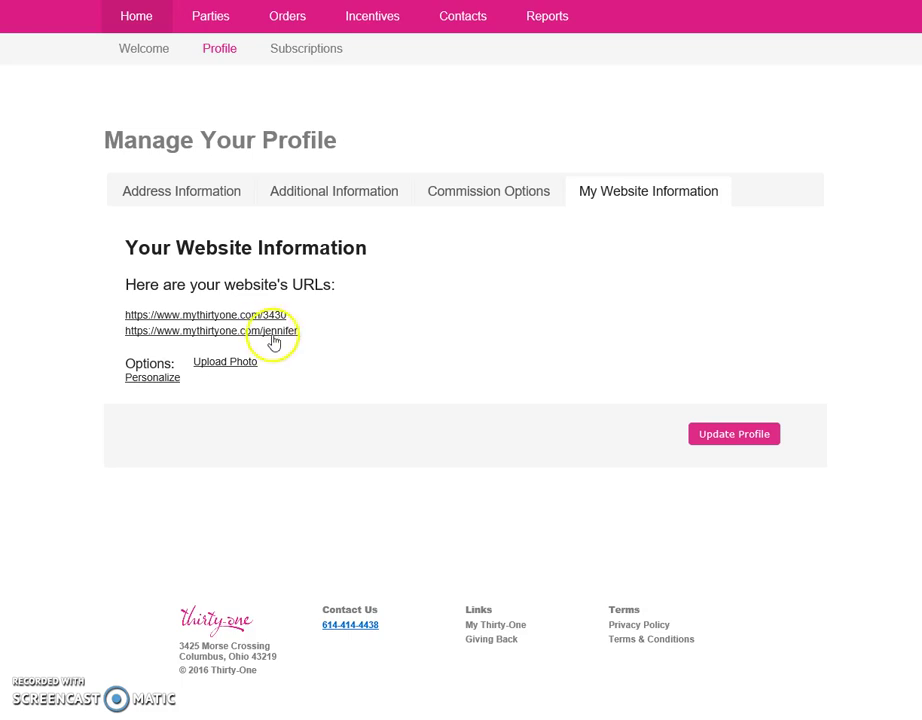
pyautogui.click(207, 350)
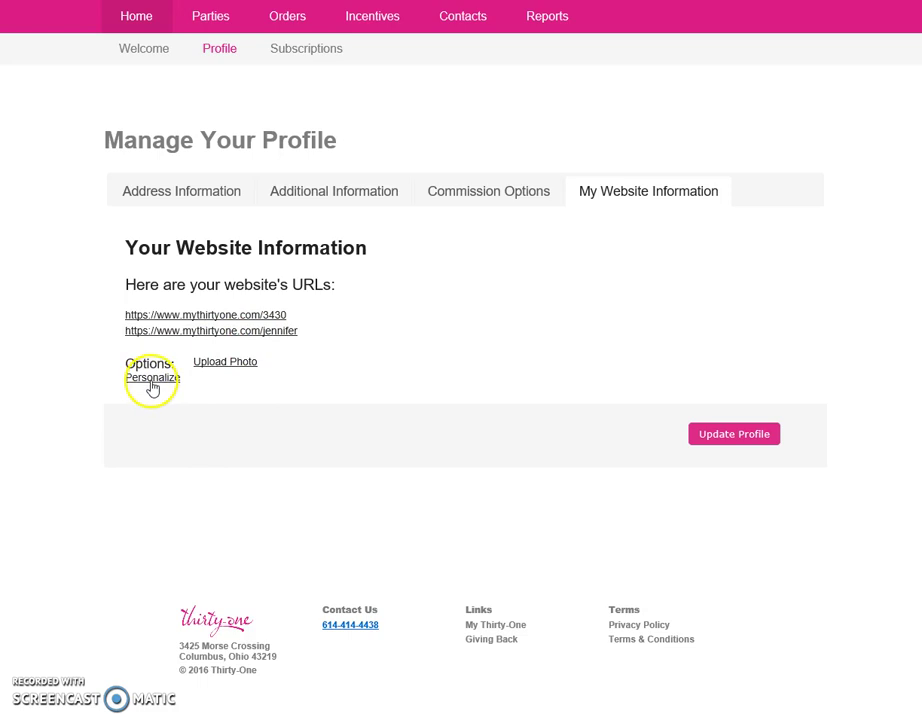
# - Open Personalize My Website and look through the Name To Show and My Website Name fields
pyautogui.click(148, 380)
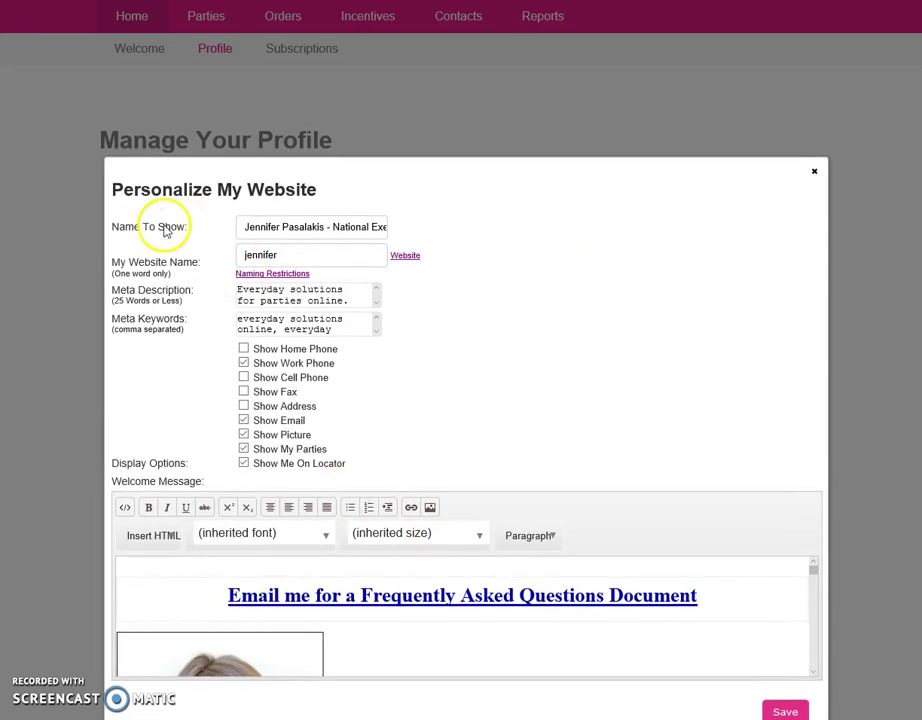
pyautogui.click(258, 217)
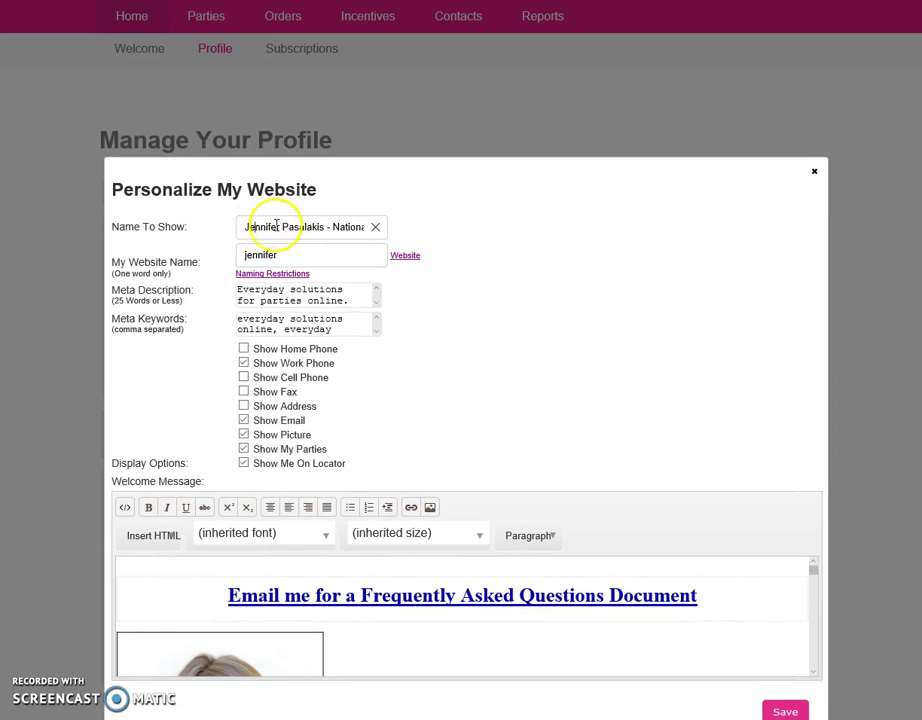
pyautogui.click(283, 224)
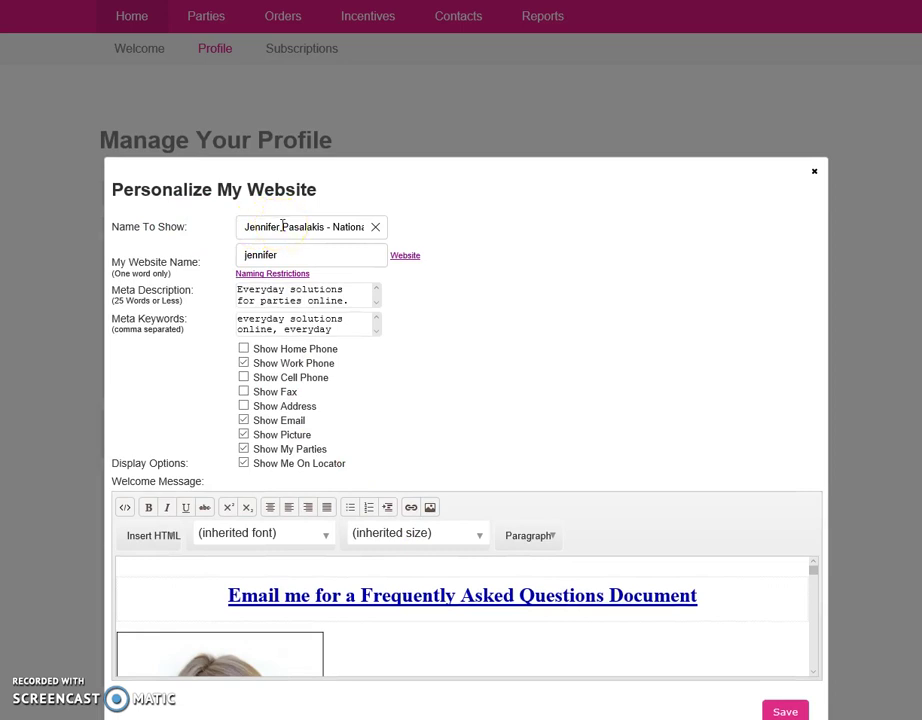
pyautogui.click(333, 227)
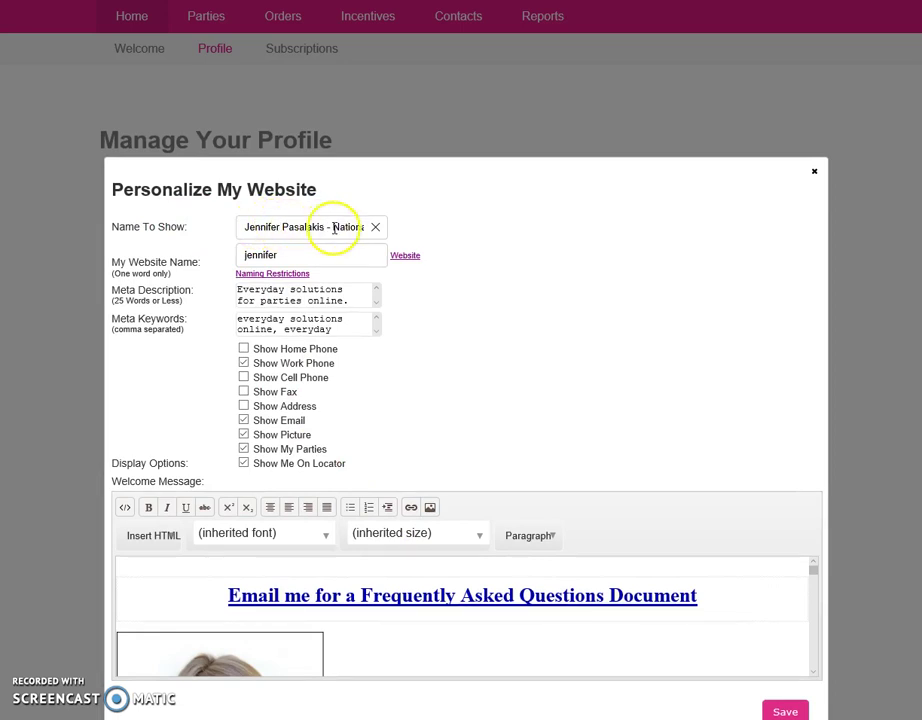
pyautogui.click(416, 261)
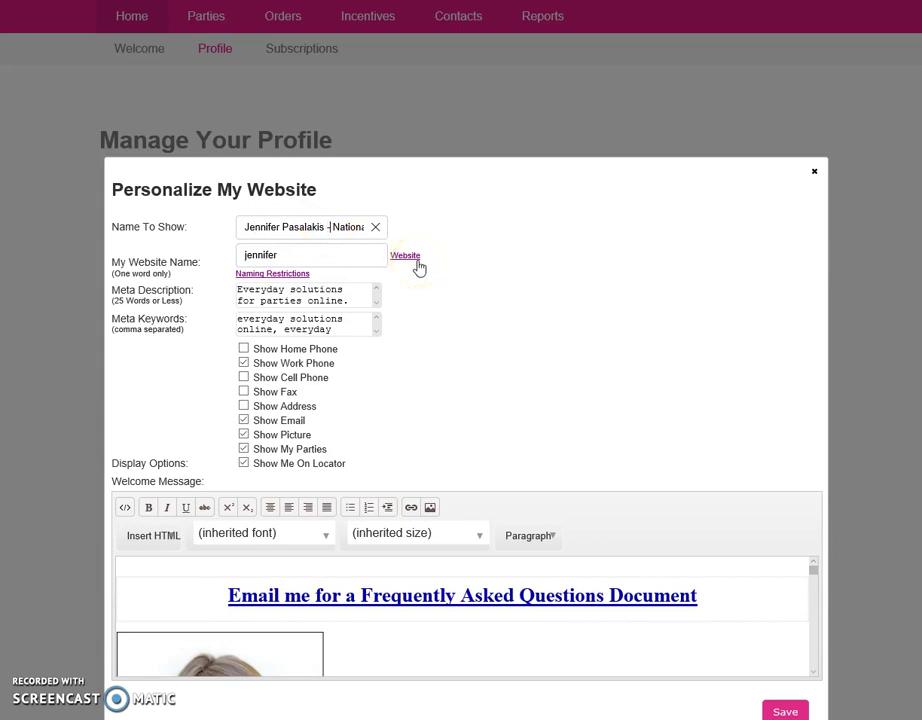
pyautogui.press('Right')
pyautogui.press('Right')
pyautogui.press('Right')
pyautogui.press('Right')
pyautogui.press('Right')
pyautogui.press('Right')
pyautogui.press('Right')
pyautogui.press('Right')
pyautogui.press('Right')
pyautogui.press('Right')
pyautogui.press('Right')
pyautogui.press('Right')
pyautogui.press('Right')
pyautogui.press('Right')
pyautogui.press('Right')
pyautogui.press('Right')
pyautogui.press('Right')
pyautogui.press('Right')
pyautogui.press('Right')
pyautogui.press('Right')
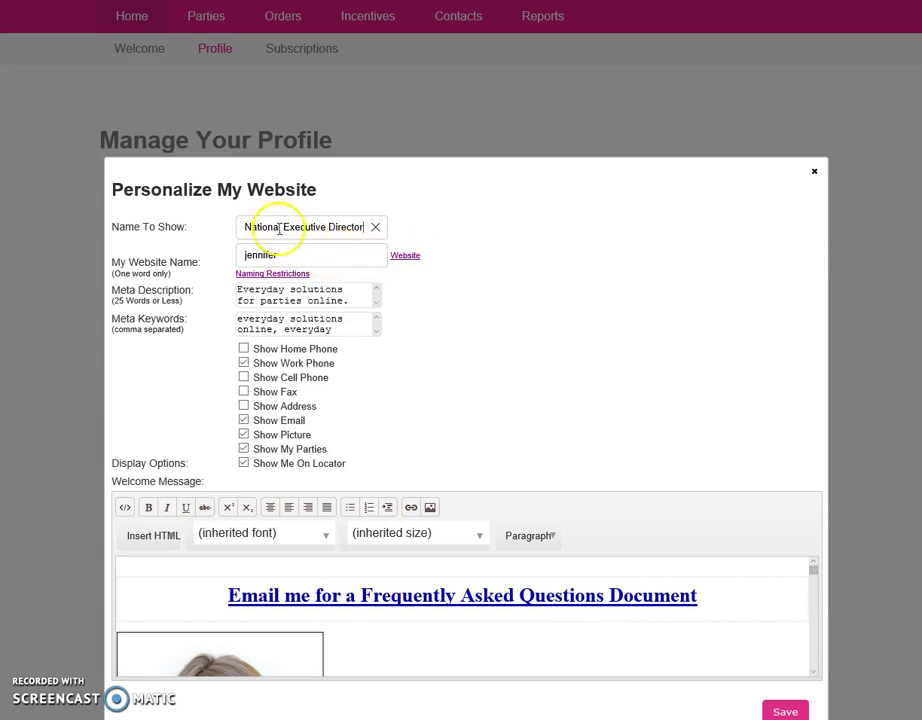
pyautogui.press('Left')
pyautogui.press('Left')
pyautogui.press('Left')
pyautogui.press('Left')
pyautogui.press('Left')
pyautogui.press('Left')
pyautogui.press('Left')
pyautogui.press('Left')
pyautogui.press('Left')
pyautogui.press('Left')
pyautogui.press('Left')
pyautogui.press('Left')
pyautogui.press('Left')
pyautogui.press('Left')
pyautogui.press('Left')
pyautogui.press('Left')
pyautogui.press('Left')
pyautogui.press('Left')
pyautogui.press('Left')
pyautogui.press('Left')
pyautogui.press('Left')
pyautogui.press('Left')
pyautogui.press('Left')
pyautogui.press('Left')
pyautogui.press('Left')
pyautogui.press('Left')
pyautogui.press('Left')
pyautogui.press('Left')
pyautogui.press('Left')
pyautogui.press('Left')
pyautogui.press('Left')
pyautogui.press('Left')
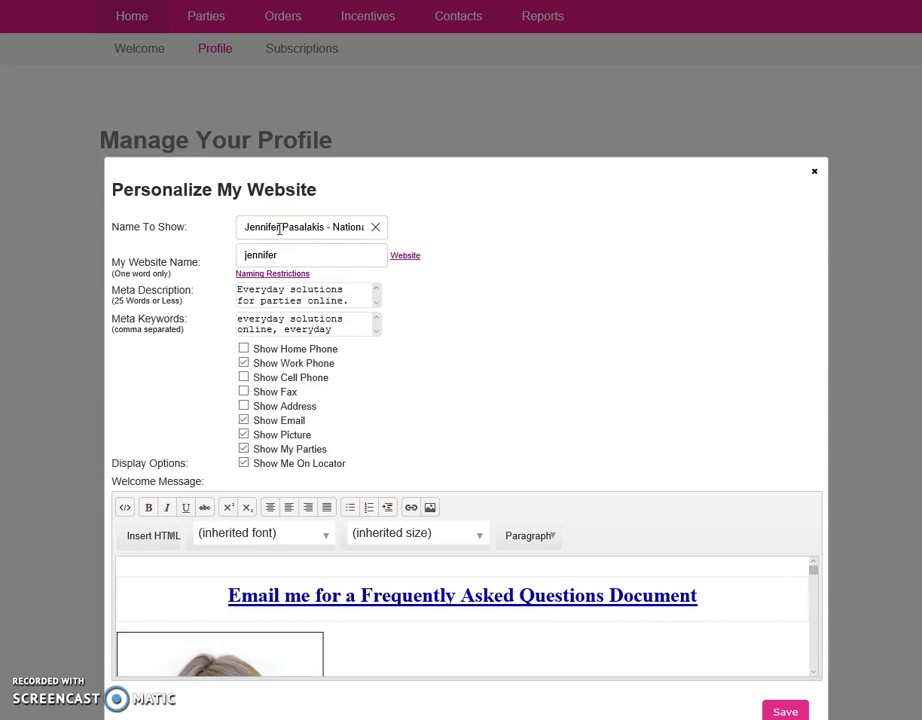
pyautogui.click(283, 246)
pyautogui.click(122, 270)
pyautogui.scroll(-1, 319, 280)
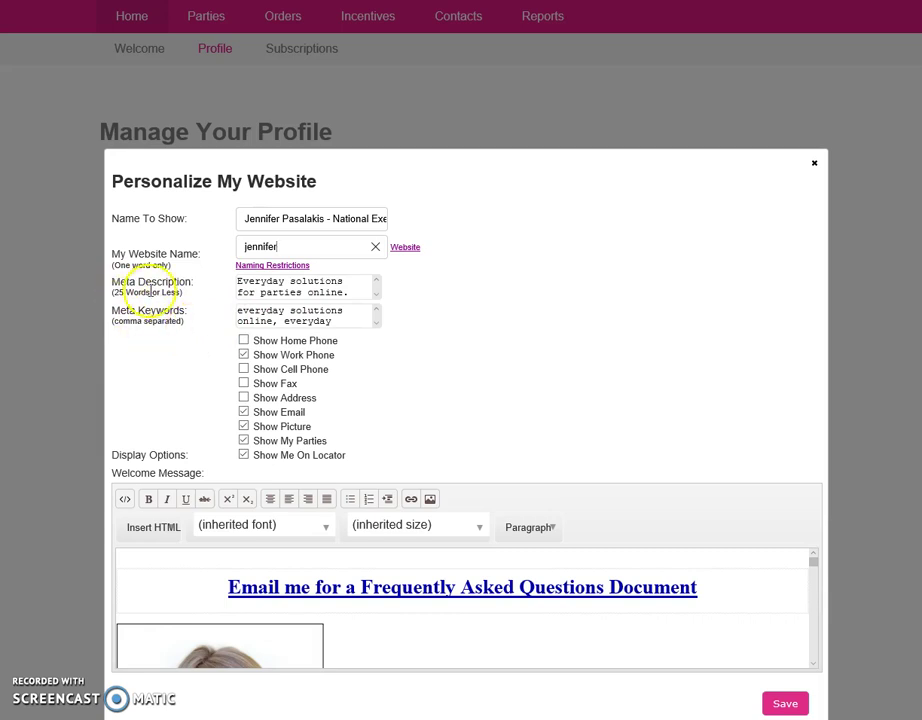
pyautogui.click(364, 284)
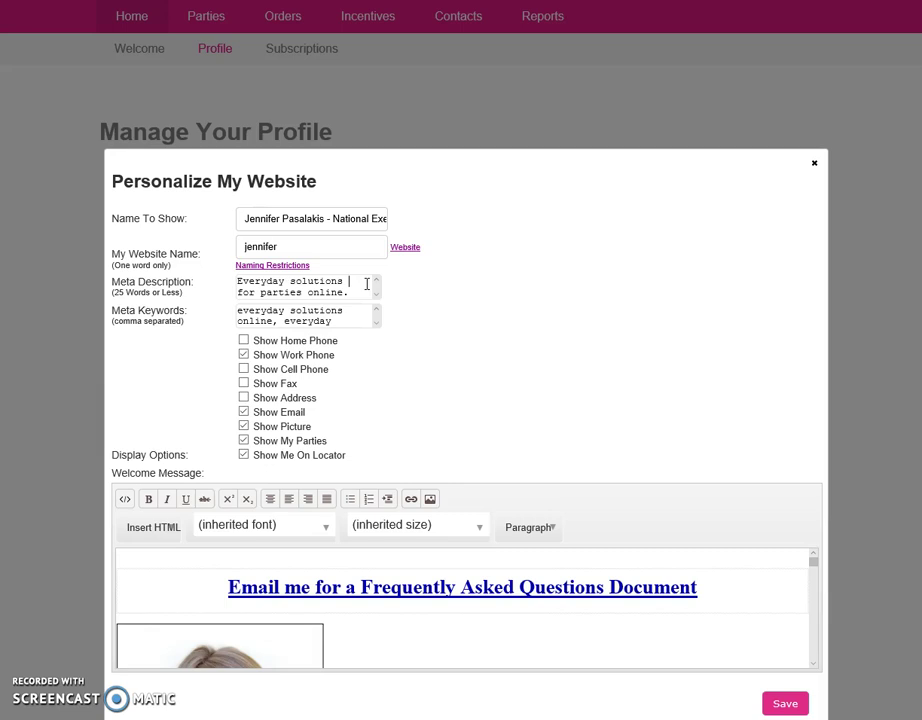
pyautogui.click(354, 319)
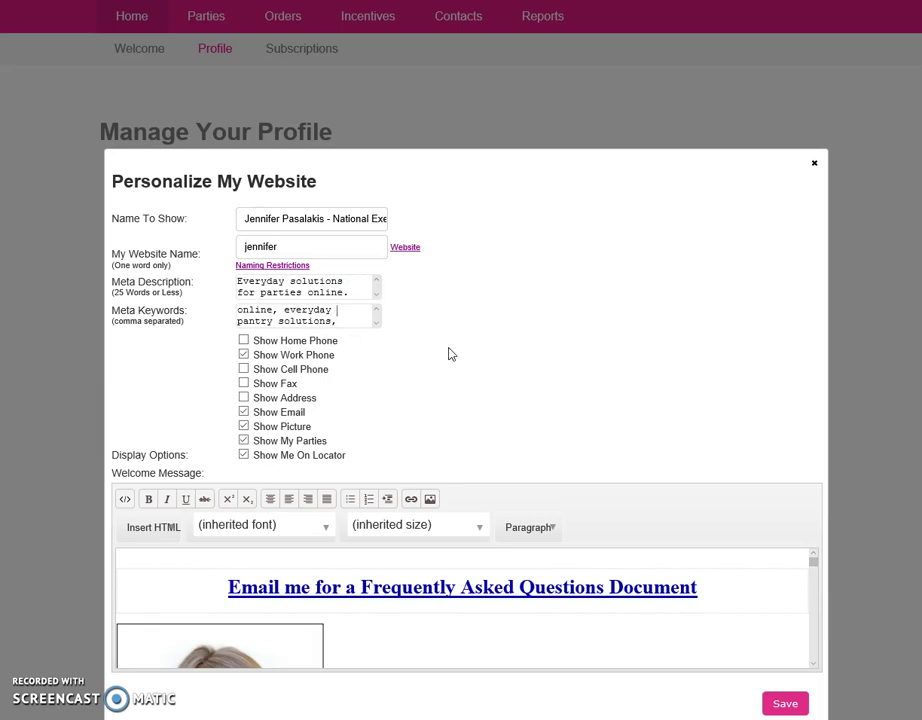
pyautogui.press('Down')
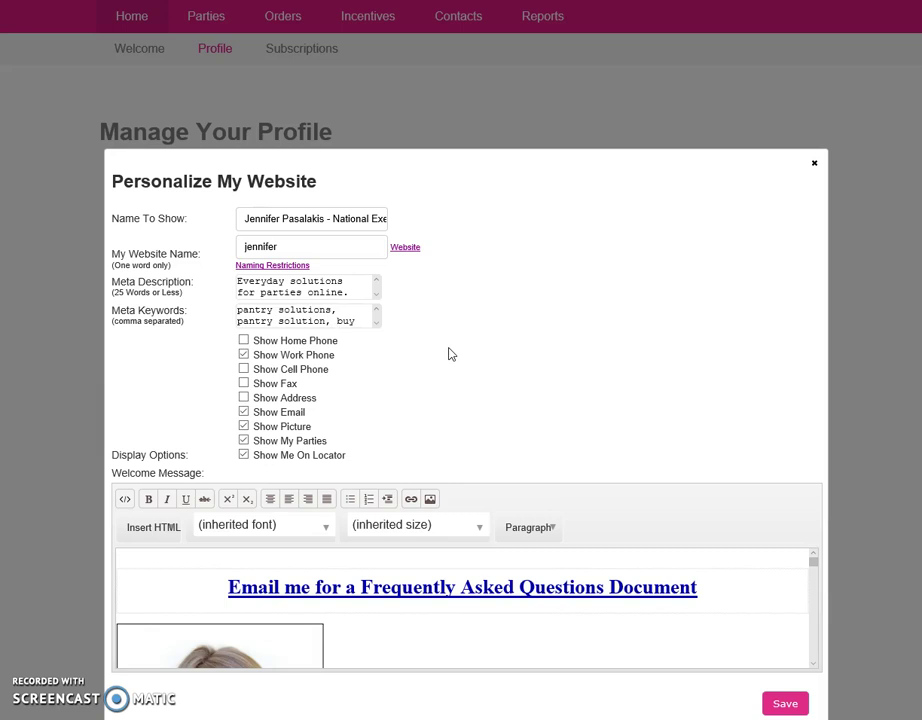
pyautogui.press('Down')
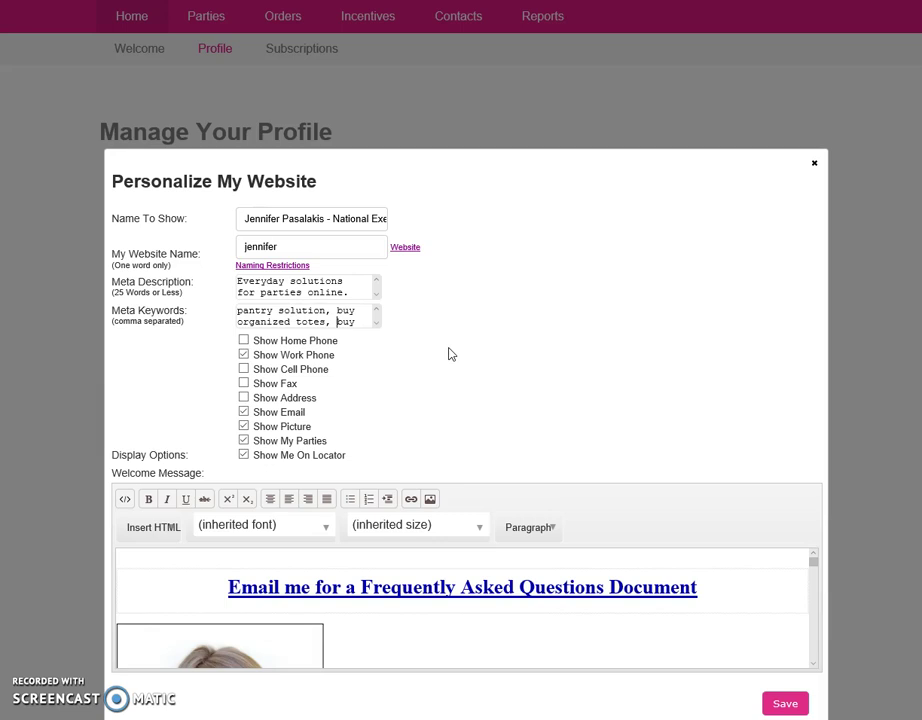
pyautogui.press('Down')
pyautogui.press('Down')
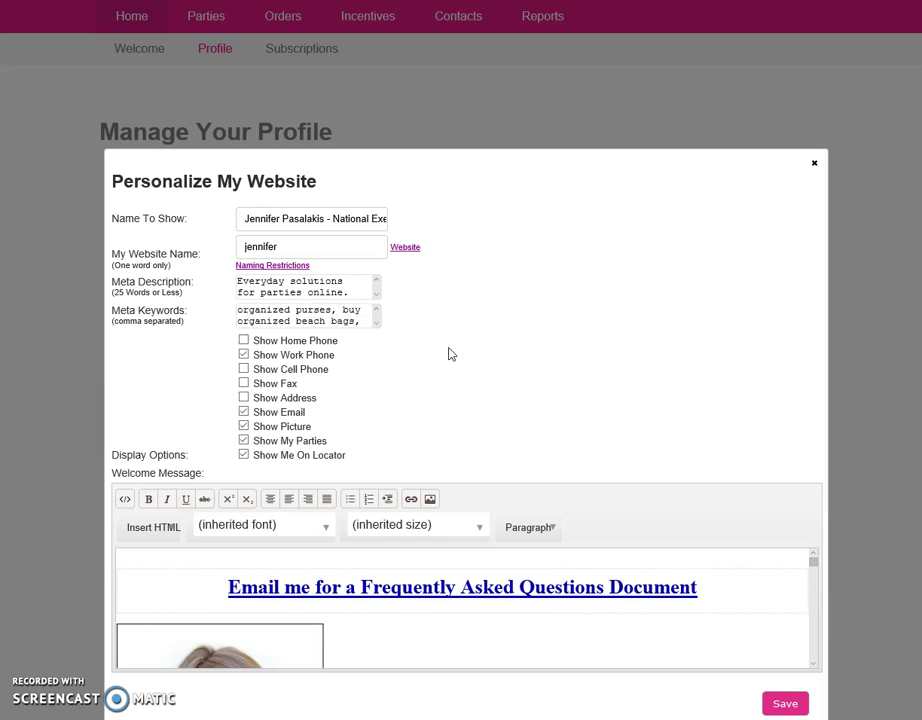
pyautogui.press('Down')
pyautogui.press('Down')
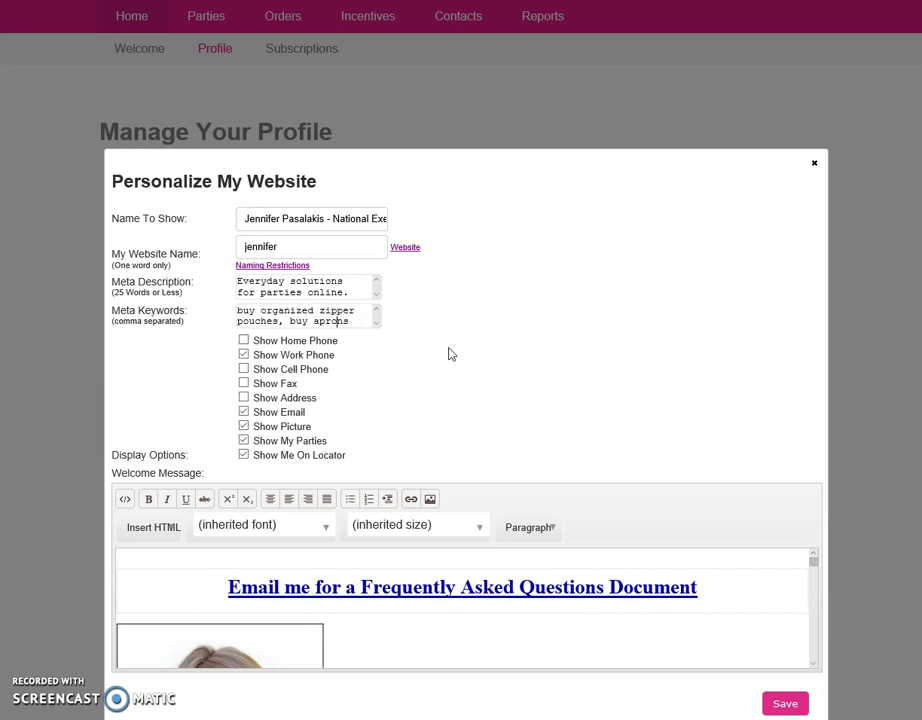
pyautogui.press('Down')
pyautogui.press('Down')
pyautogui.press('Down')
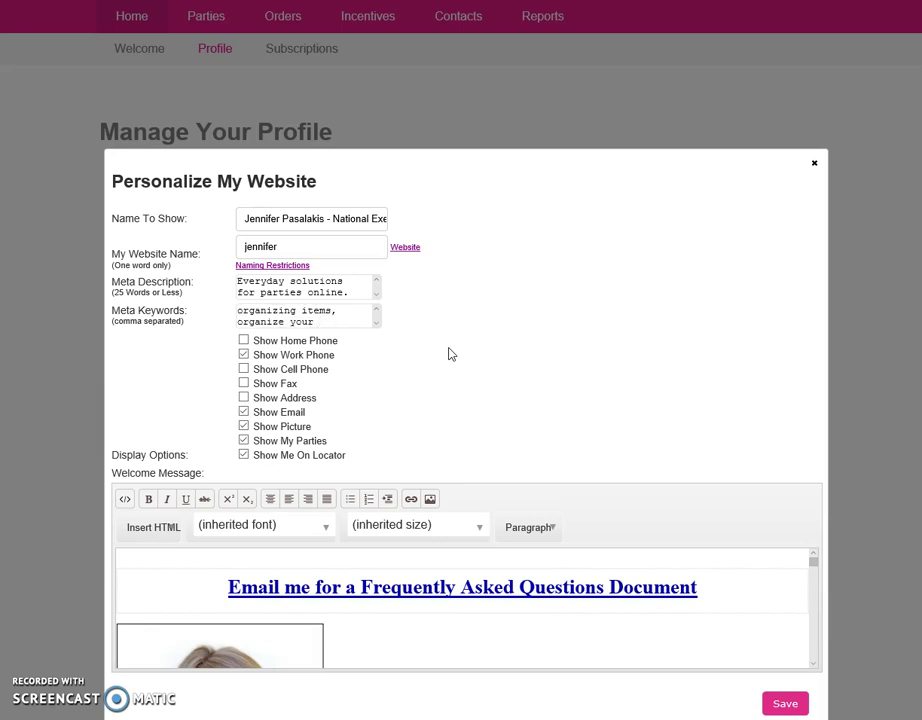
pyautogui.press('Down')
pyautogui.press('Down')
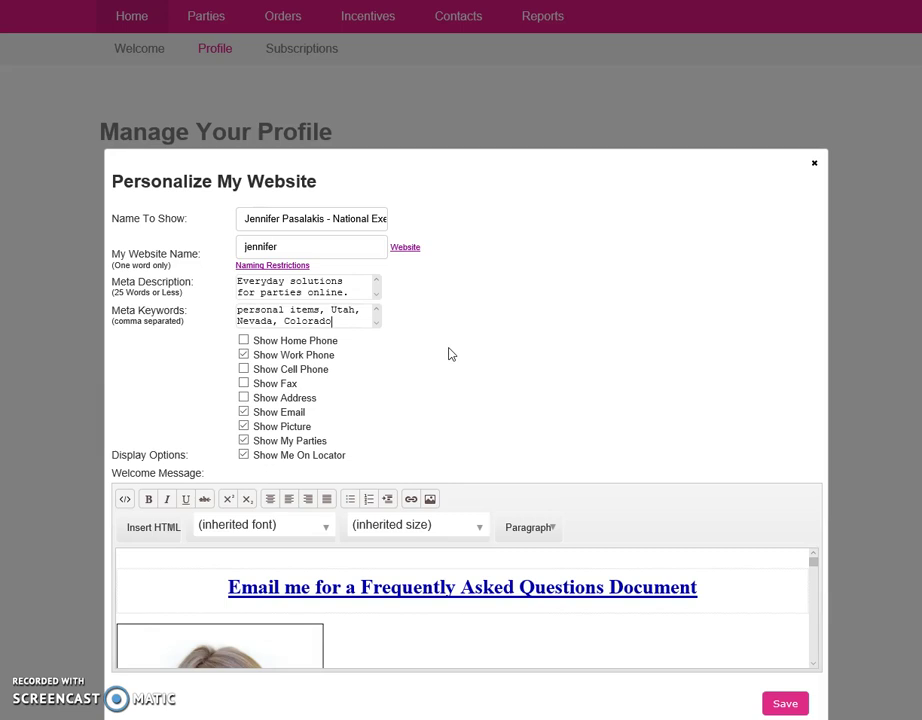
pyautogui.press('Up')
pyautogui.press('Up')
pyautogui.press('Up')
pyautogui.press('Up')
pyautogui.press('Up')
pyautogui.press('Up')
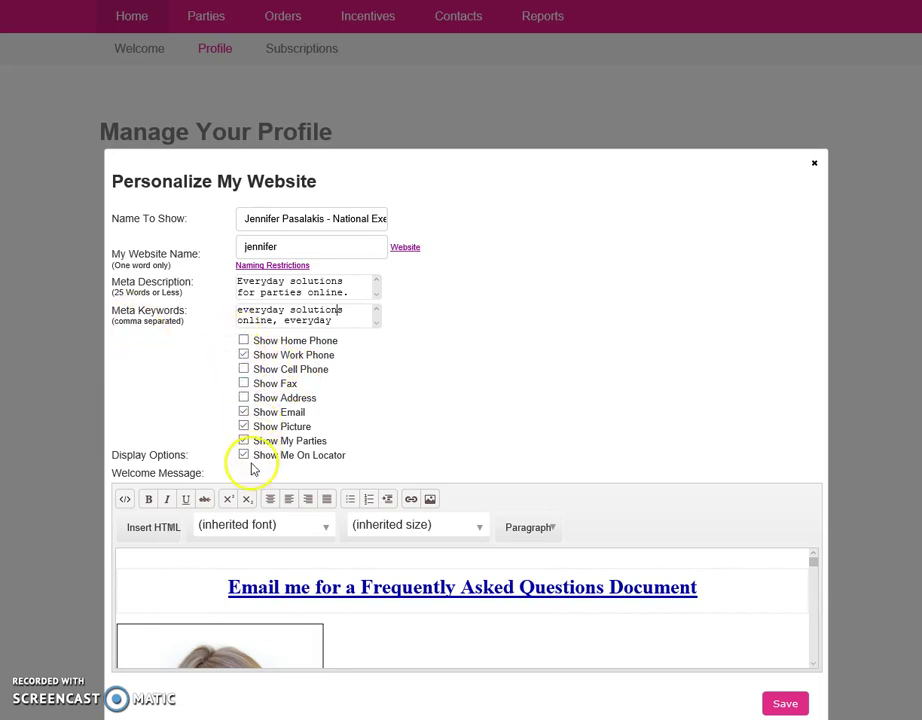
pyautogui.click(243, 369)
pyautogui.click(243, 369)
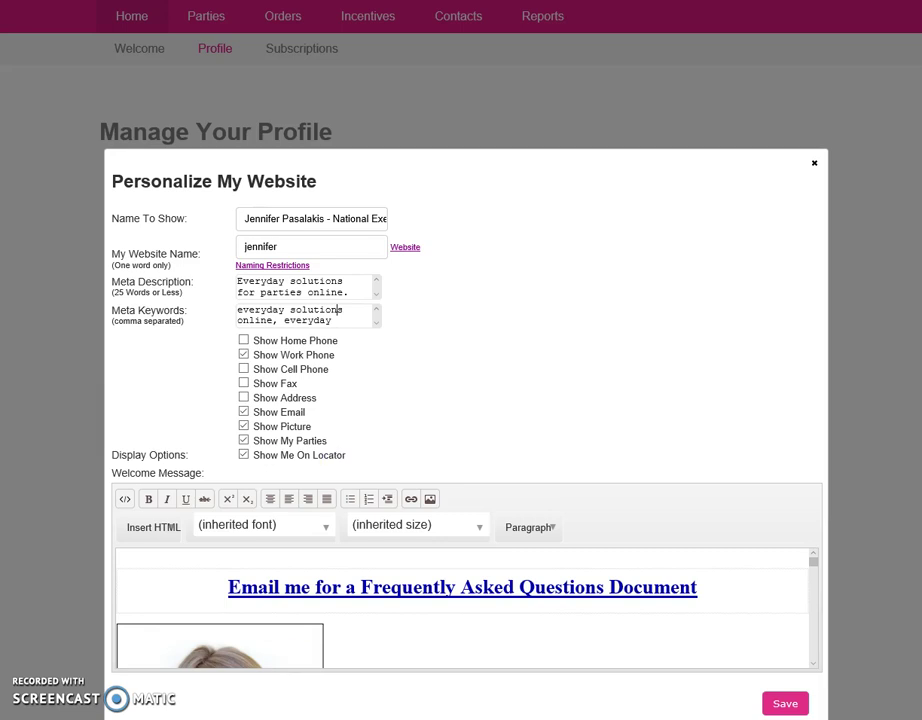
pyautogui.moveTo(814, 562)
pyautogui.mouseDown()
pyautogui.moveTo(815, 580)
pyautogui.moveTo(815, 556)
pyautogui.mouseUp()
pyautogui.click(162, 559)
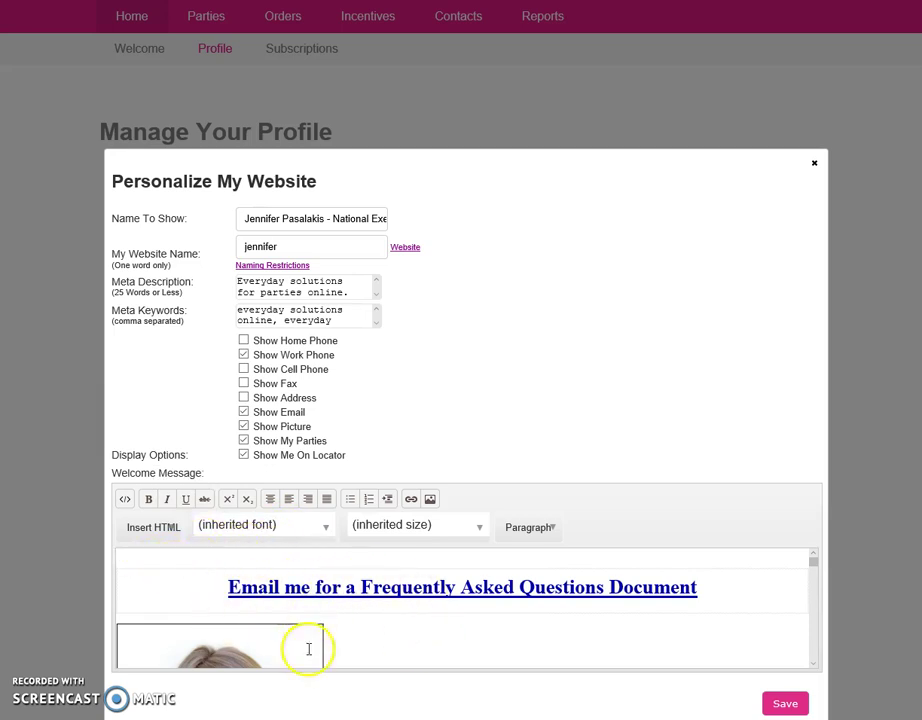
pyautogui.scroll(-1, 398, 643)
pyautogui.click(412, 632)
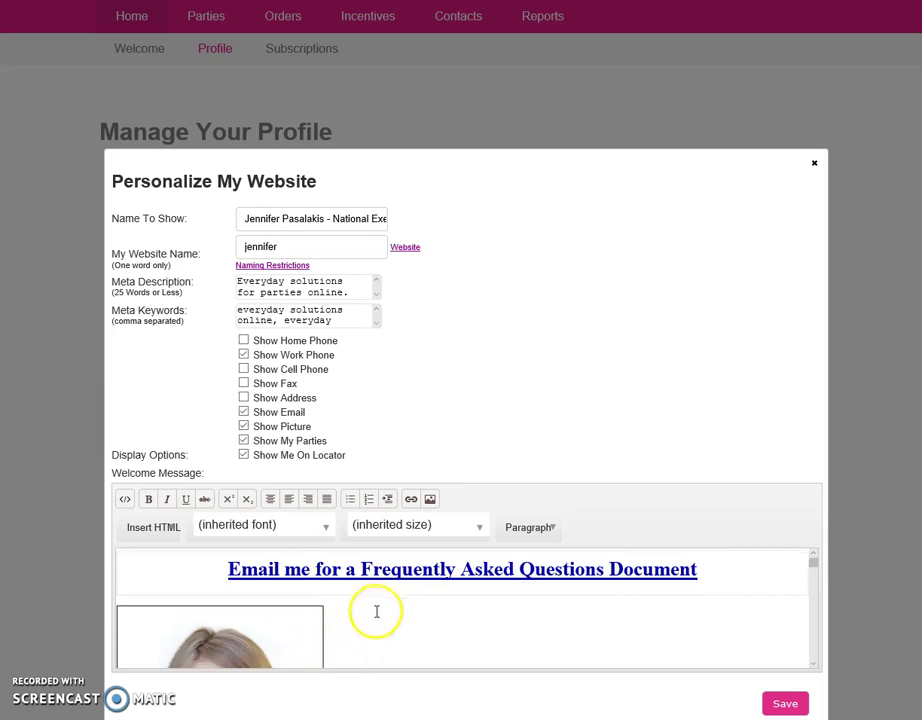
pyautogui.scroll(-1, 720, 570)
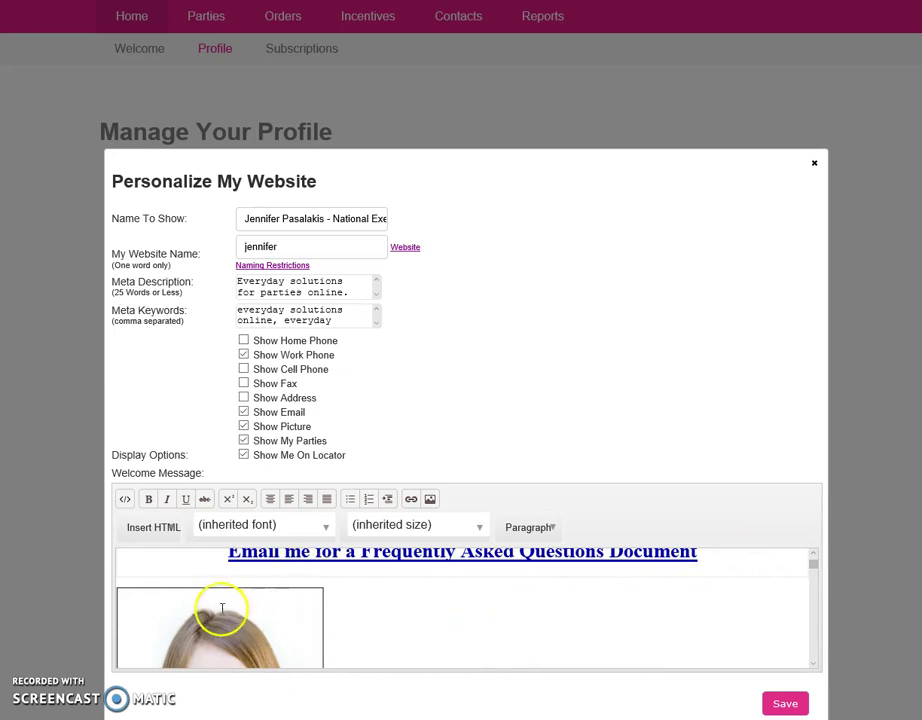
pyautogui.click(156, 530)
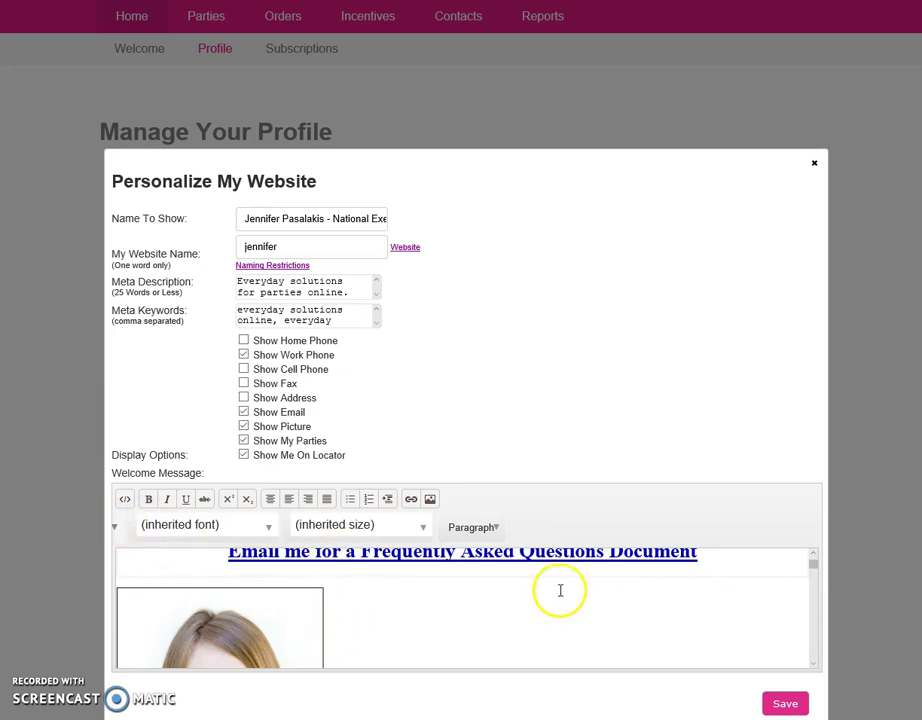
pyautogui.scroll(-1, 550, 598)
pyautogui.scroll(-2, 465, 617)
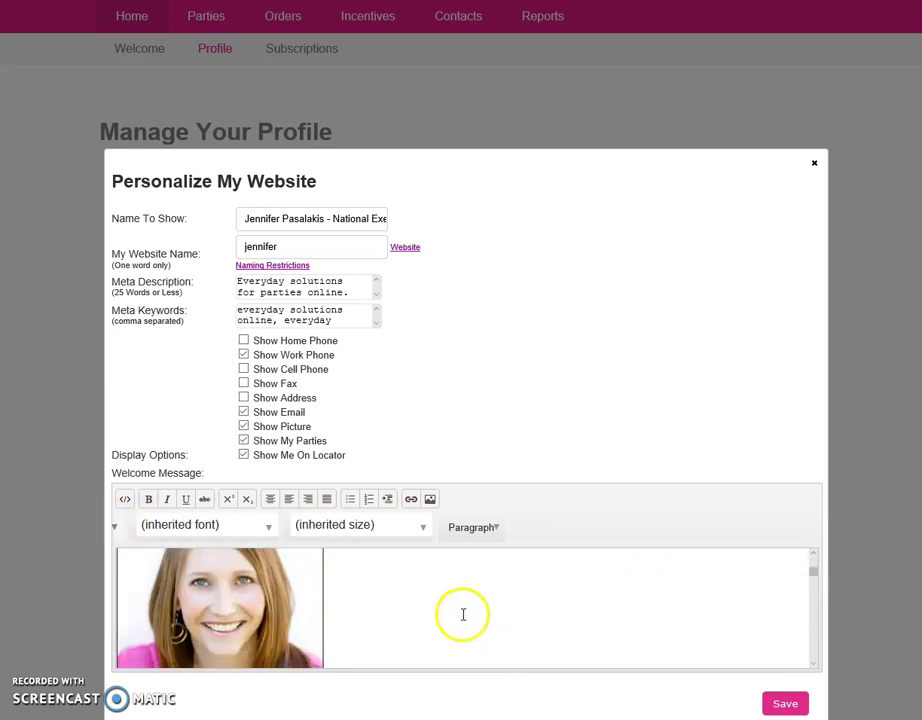
pyautogui.click(410, 568)
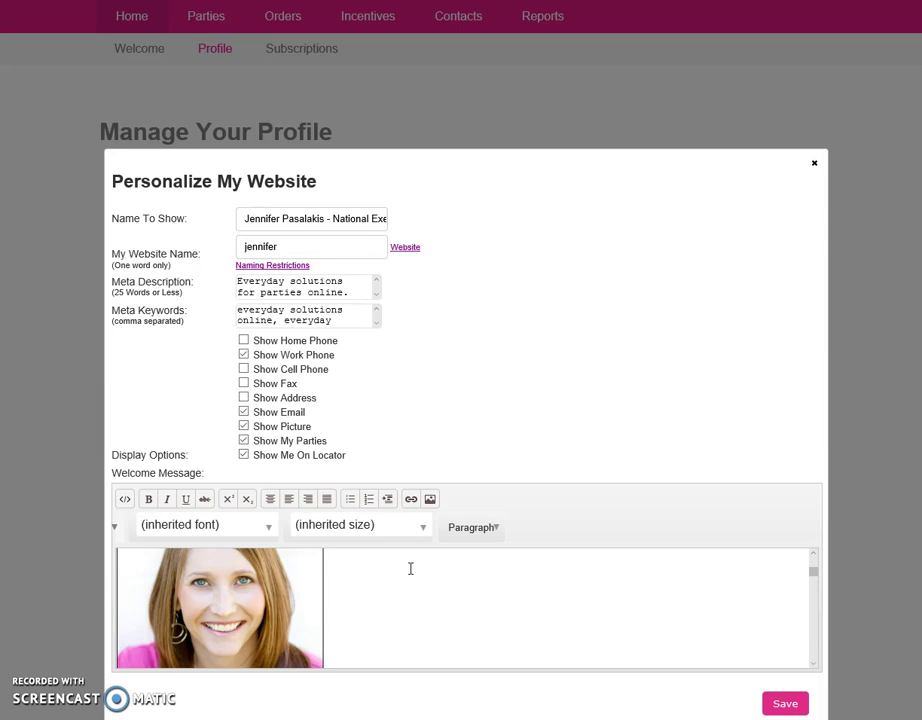
pyautogui.moveTo(243, 468); pyautogui.dragTo(124, 475)
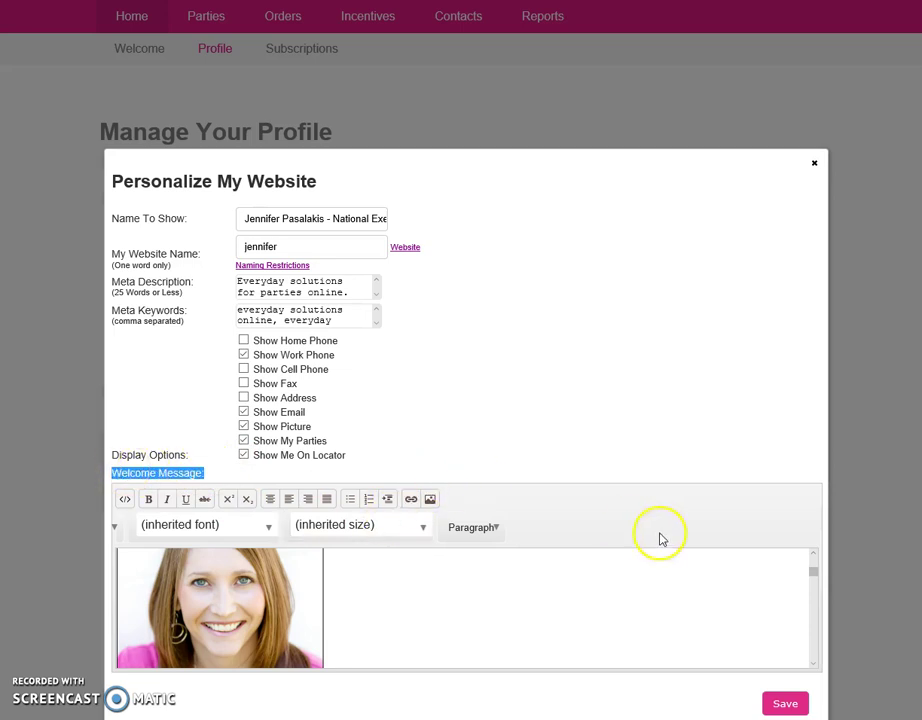
# - Save the Personalize My Website settings and close the dialog
pyautogui.click(787, 708)
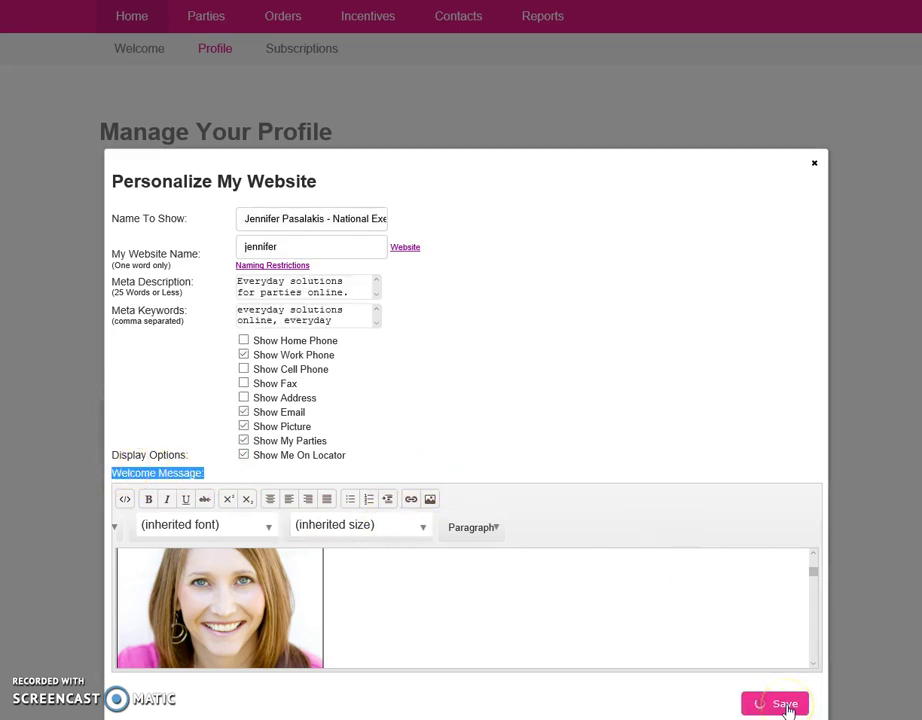
pyautogui.click(768, 704)
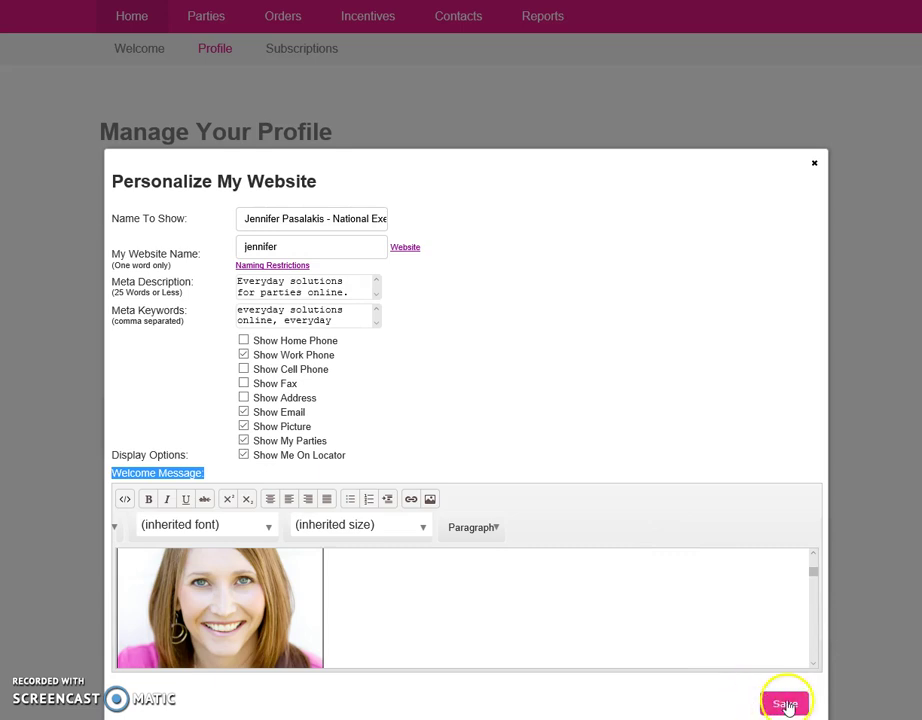
pyautogui.click(770, 705)
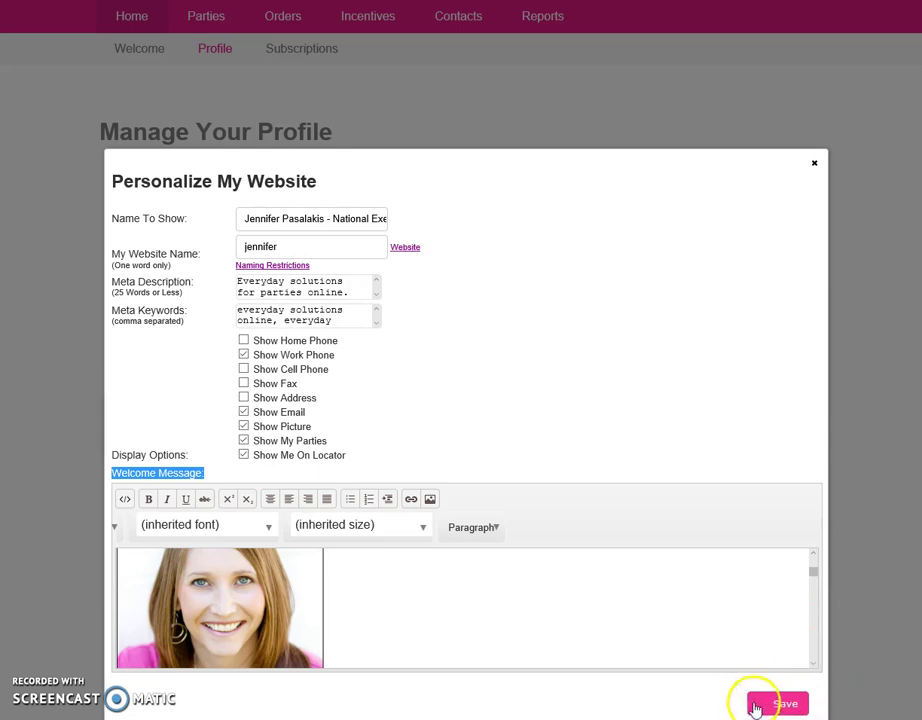
pyautogui.click(815, 166)
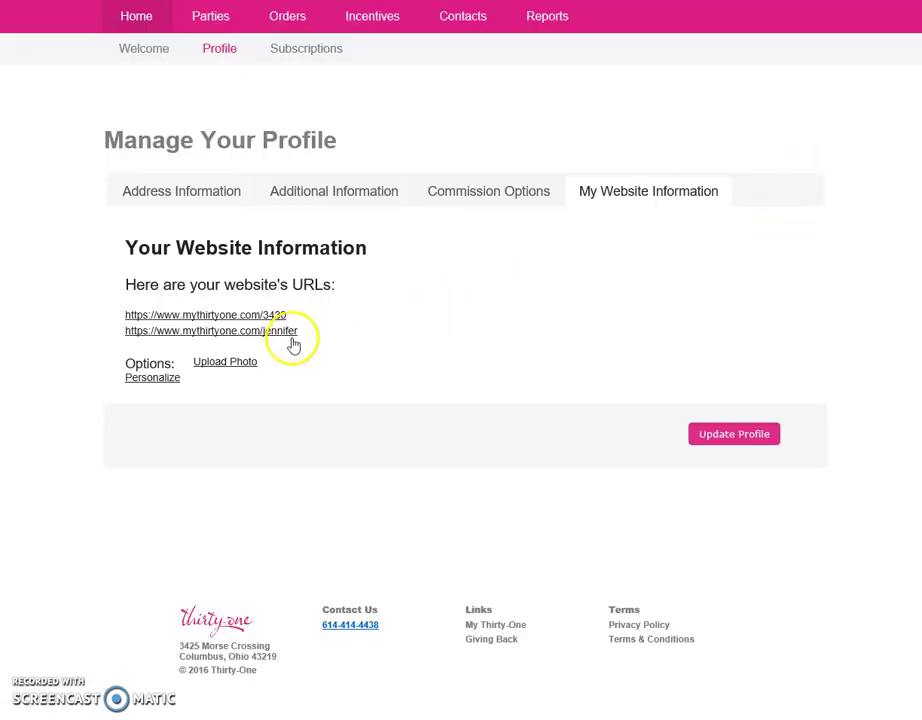